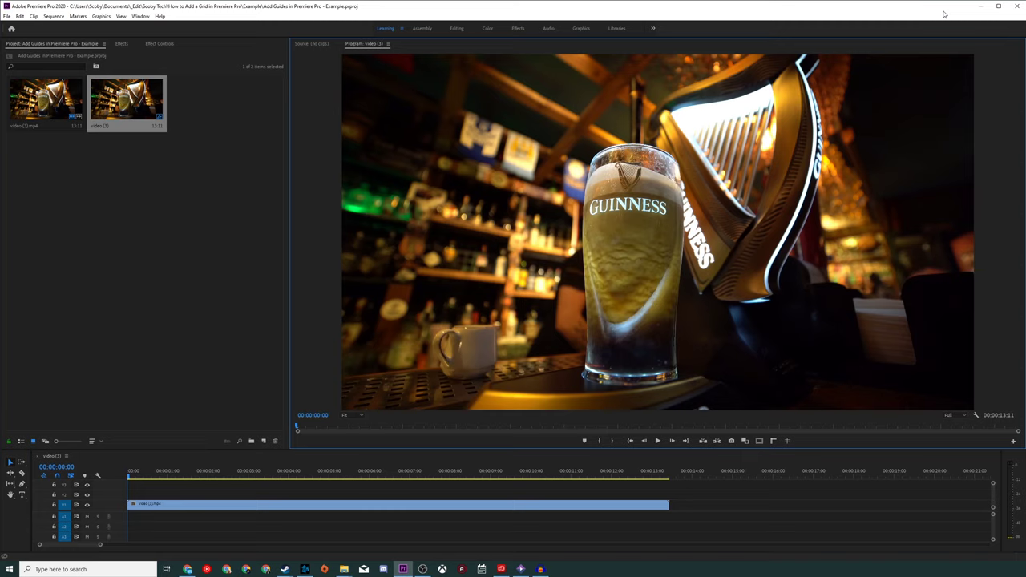
# Step: Preview the Guinness footage from just past its start, then return to the project items
pyautogui.click(147, 472)
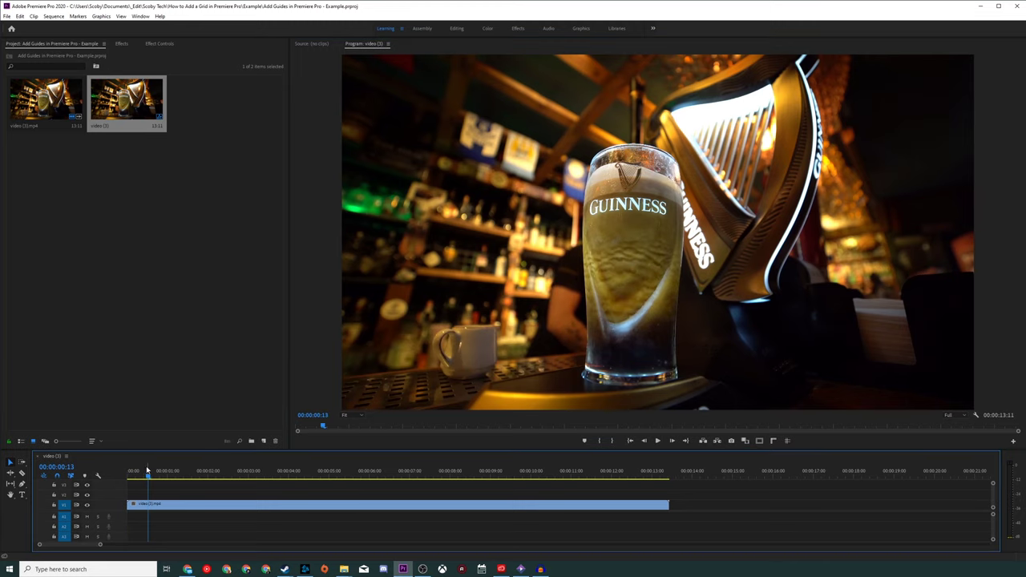
pyautogui.press('space')
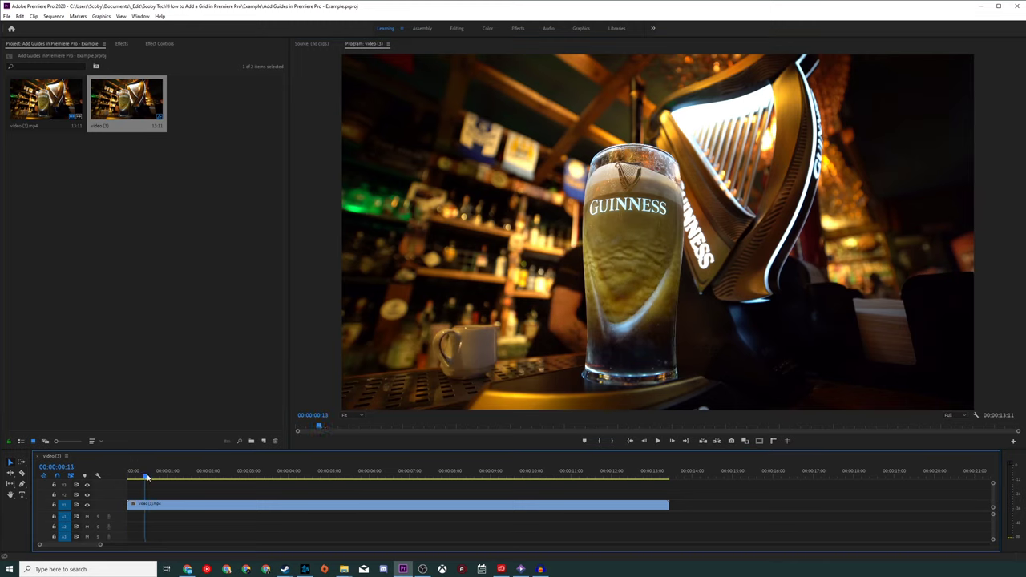
pyautogui.click(57, 225)
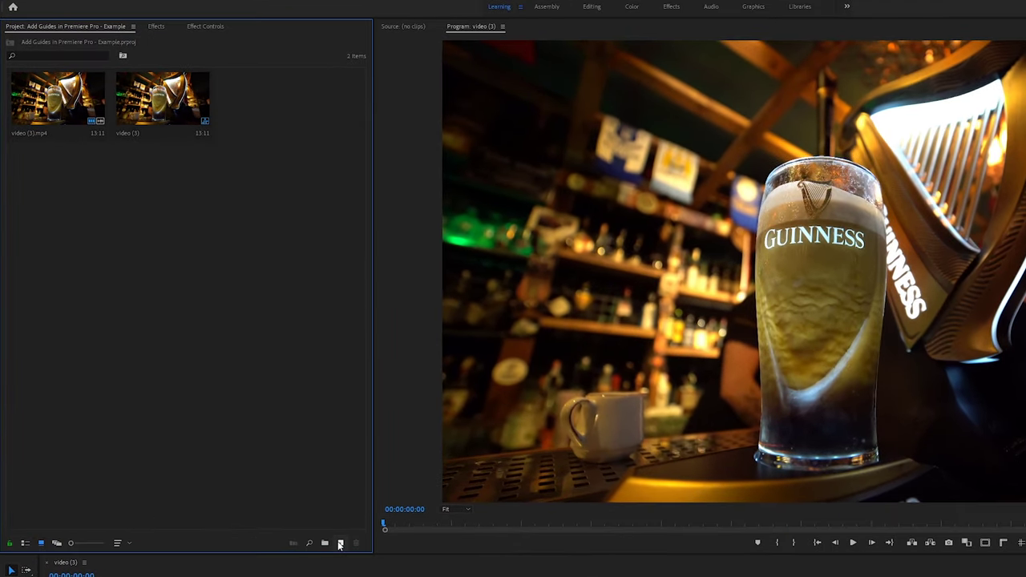
# Step: Create a new Adjustment Layer, keeping 3840×2160 at 25 fps
pyautogui.click(340, 544)
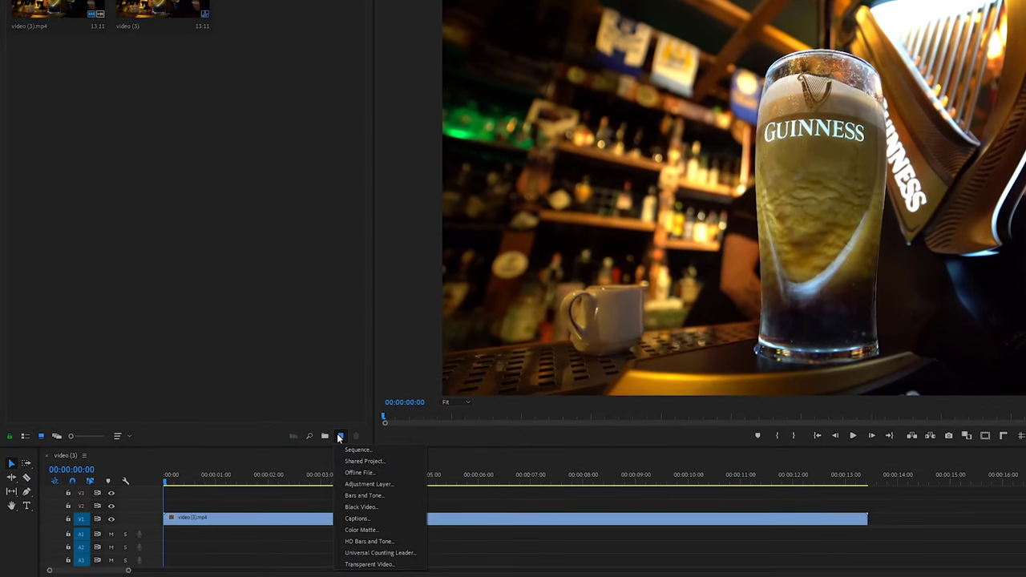
pyautogui.click(367, 484)
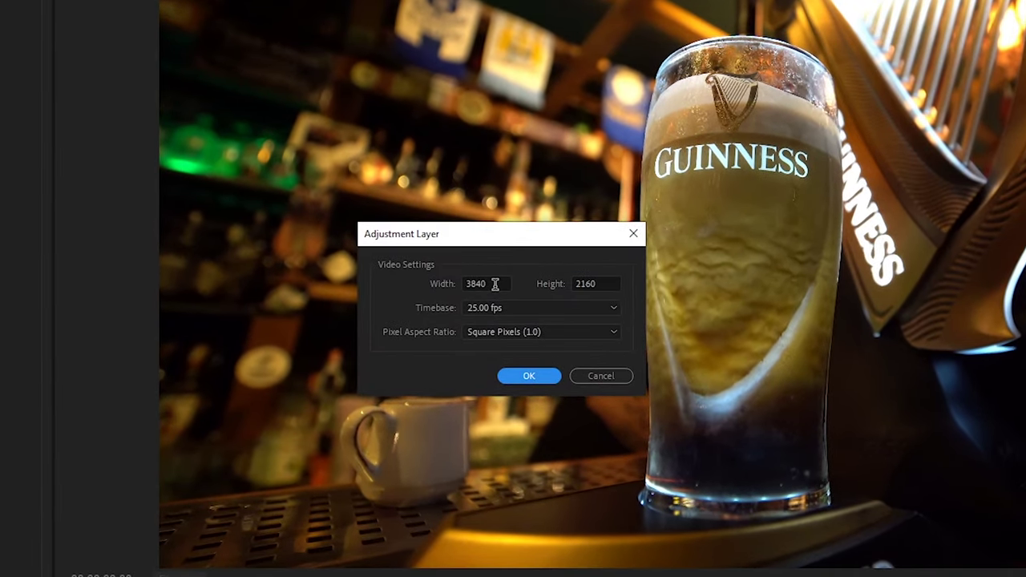
pyautogui.doubleClick(659, 211)
pyautogui.doubleClick(601, 285)
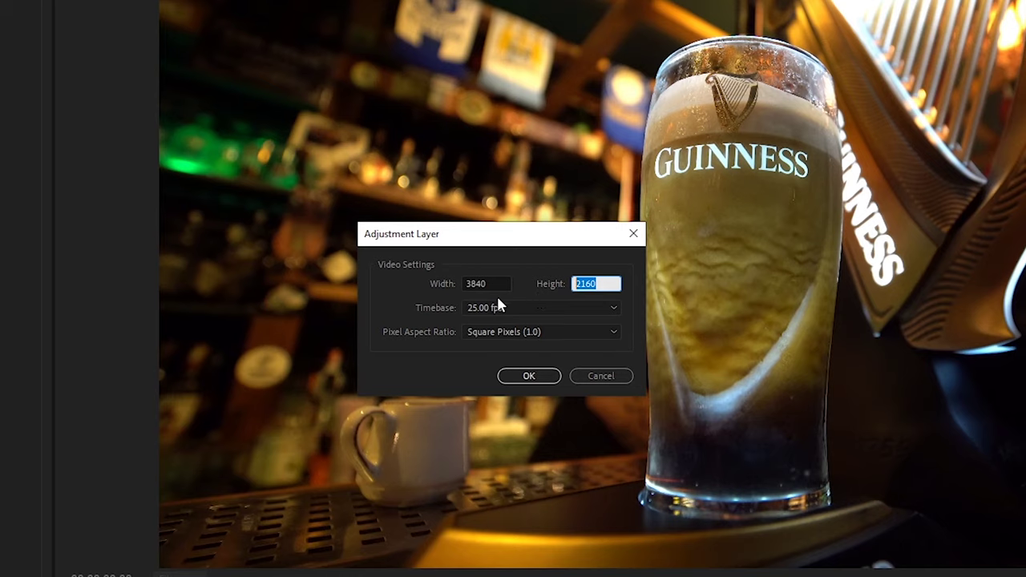
pyautogui.click(543, 379)
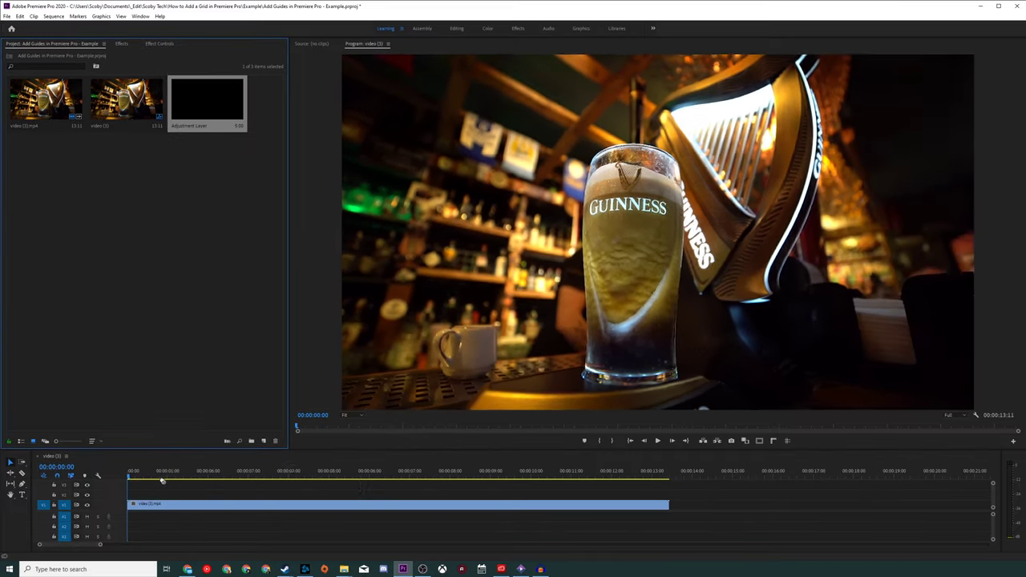
# Step: Drop the adjustment layer onto V2 and stretch it to the end of the Guinness clip
pyautogui.moveTo(265, 82); pyautogui.dragTo(135, 494)
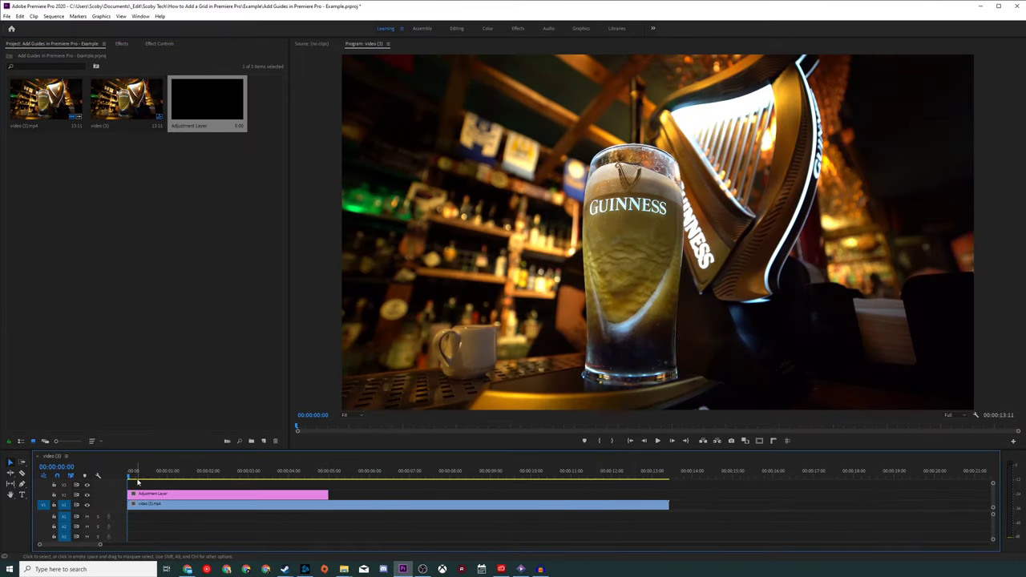
pyautogui.moveTo(328, 494); pyautogui.dragTo(669, 493)
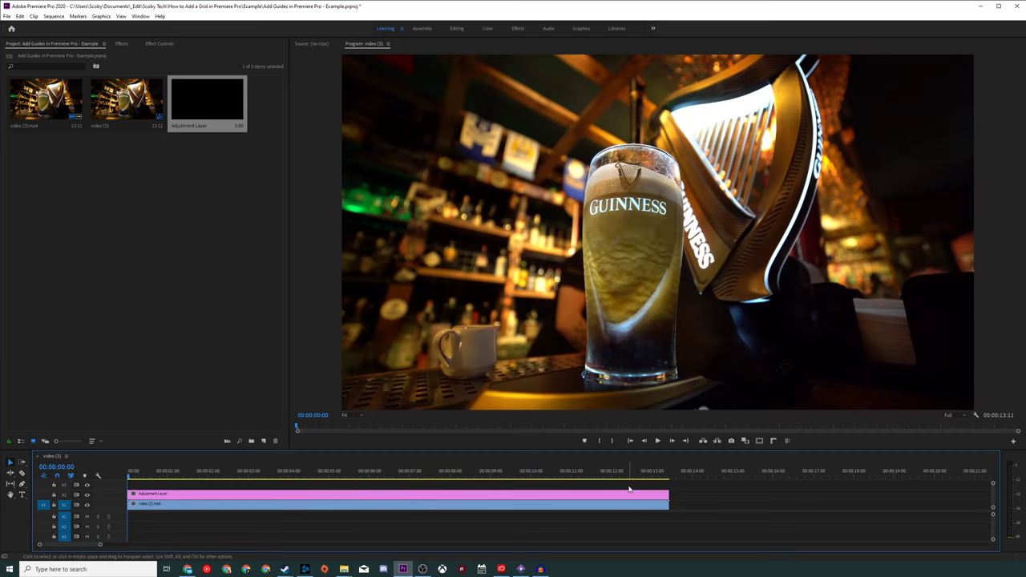
pyautogui.click(218, 500)
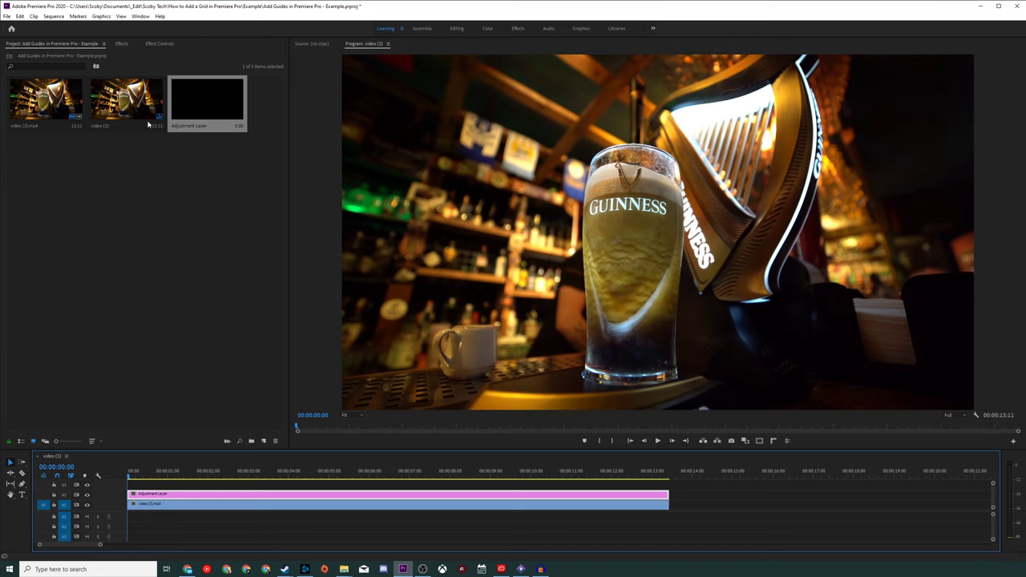
# Step: Search the Effects panel for 'grid' and drag the Grid effect onto the adjustment layer clip
pyautogui.click(120, 44)
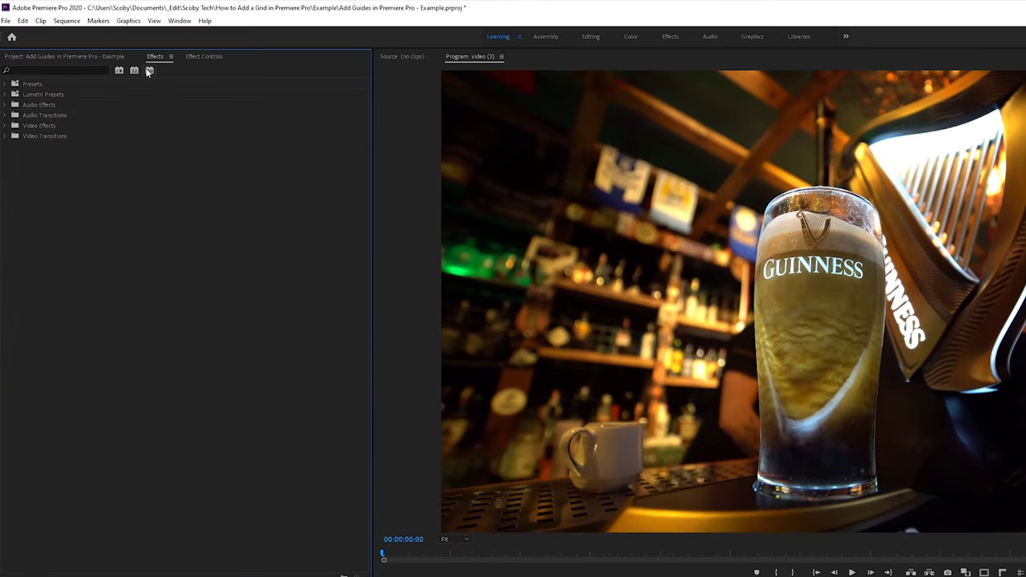
pyautogui.click(179, 21)
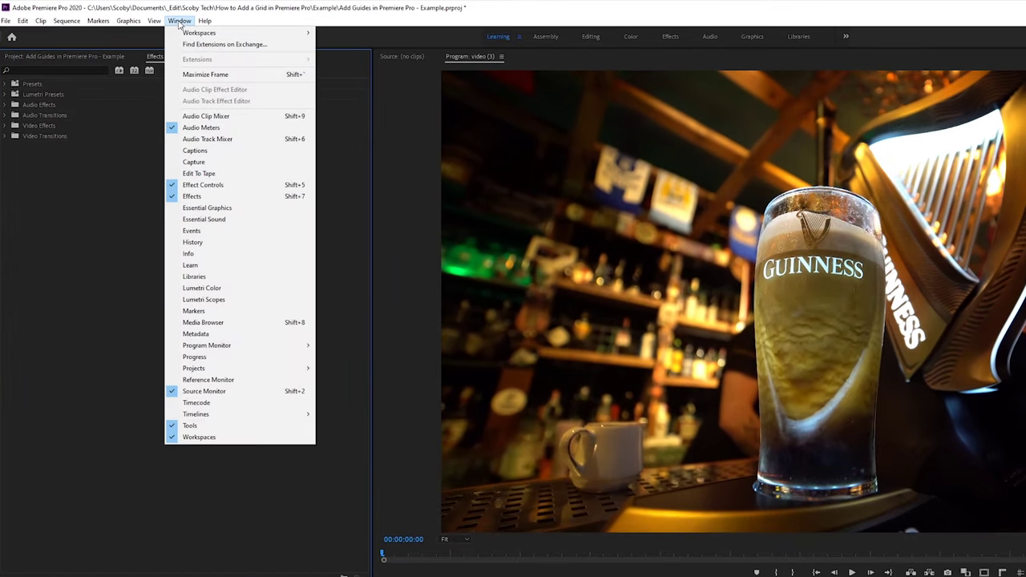
pyautogui.click(206, 196)
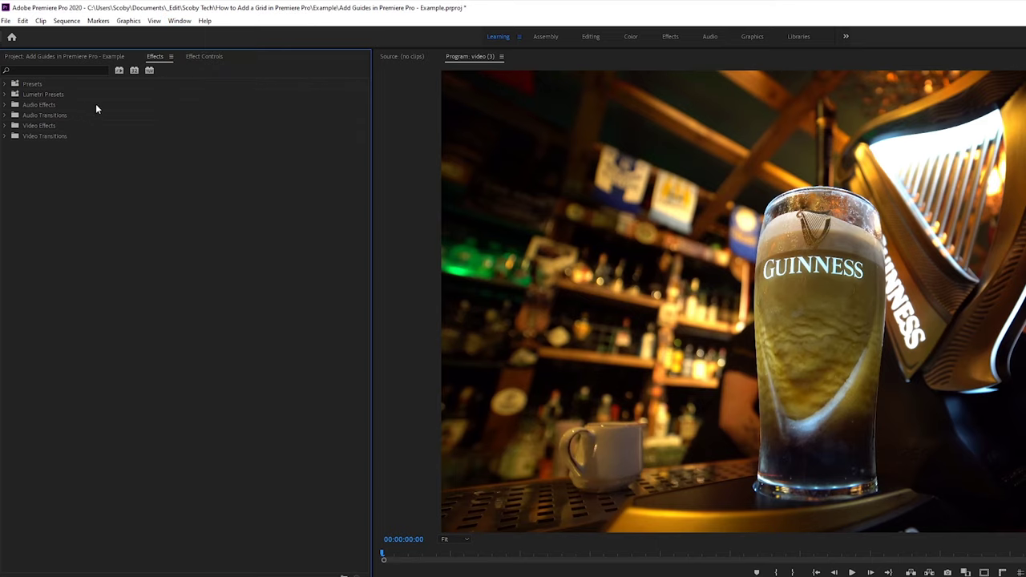
pyautogui.click(64, 71)
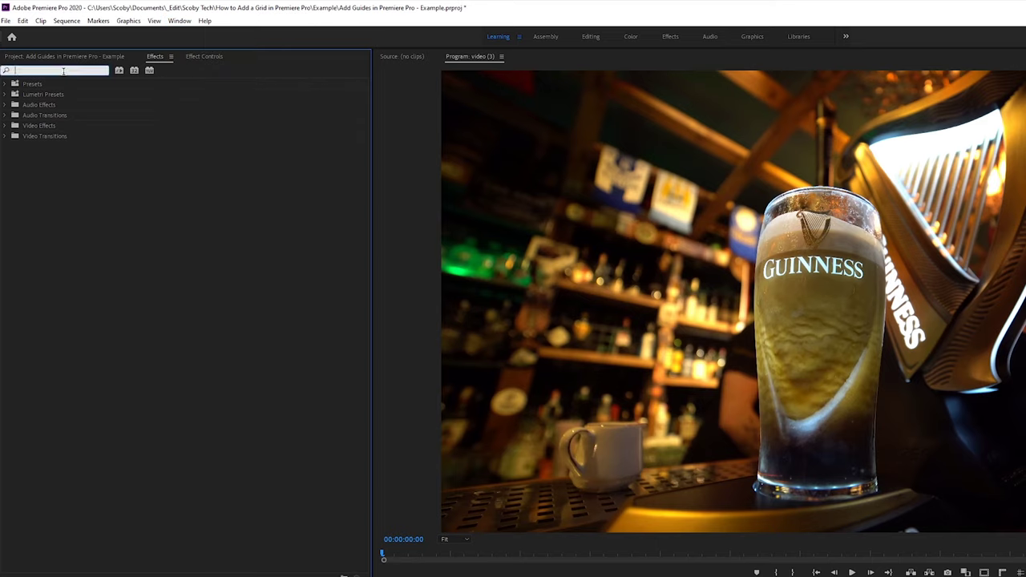
pyautogui.write('grid')
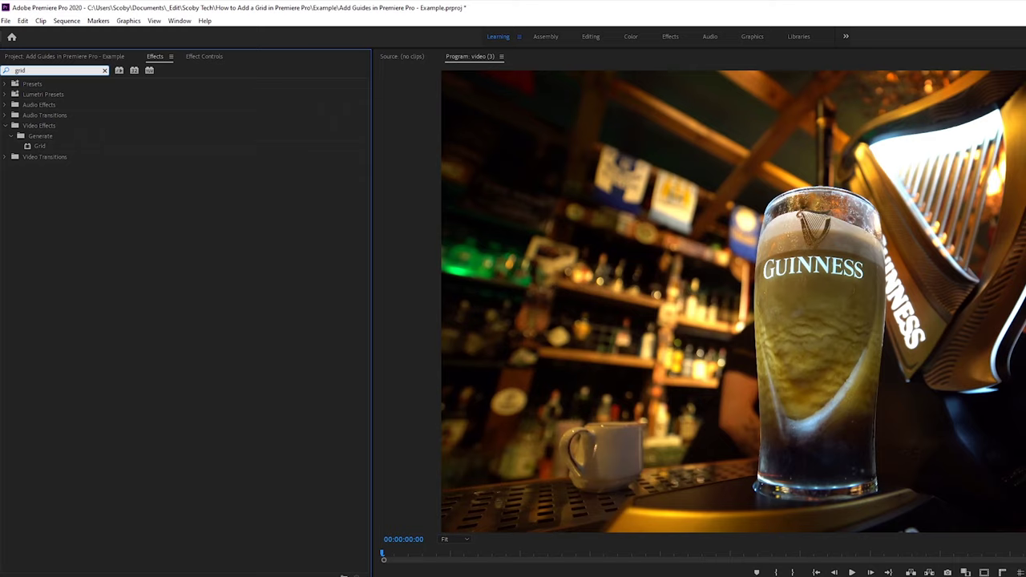
pyautogui.click(41, 148)
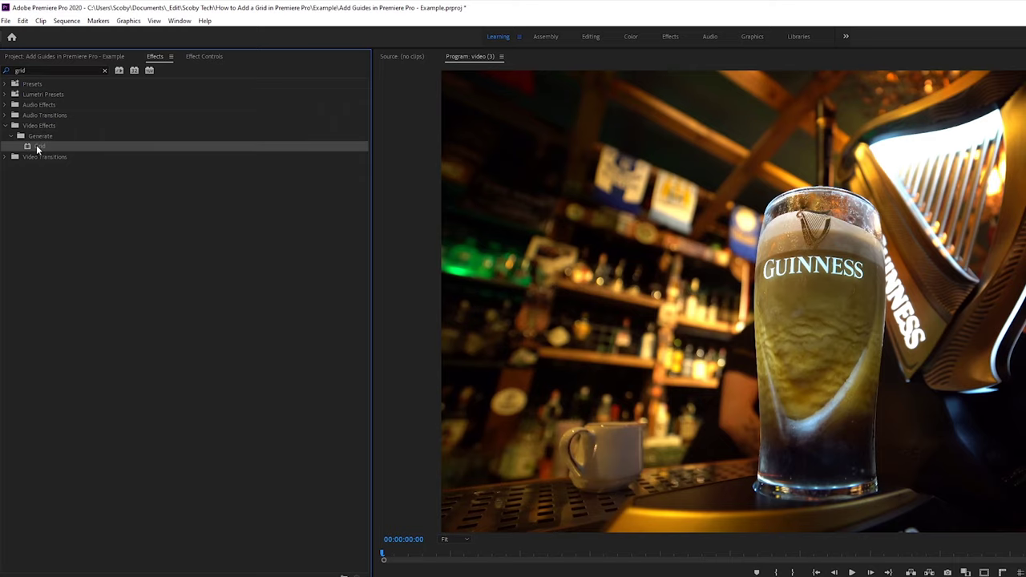
pyautogui.moveTo(36, 145); pyautogui.dragTo(220, 490)
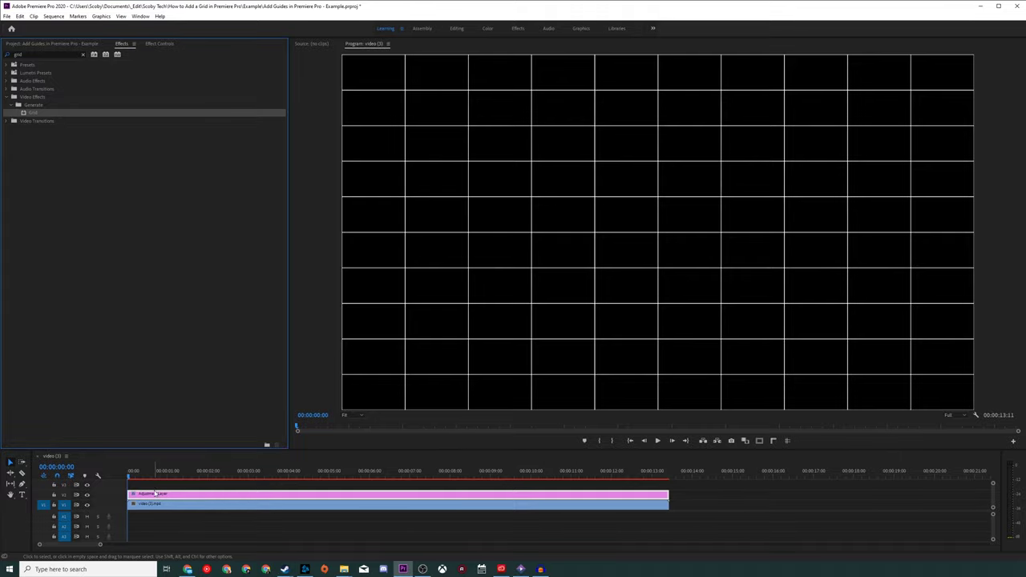
# Step: Select the adjustment layer clip and show its Grid effect properties in Effect Controls
pyautogui.click(154, 492)
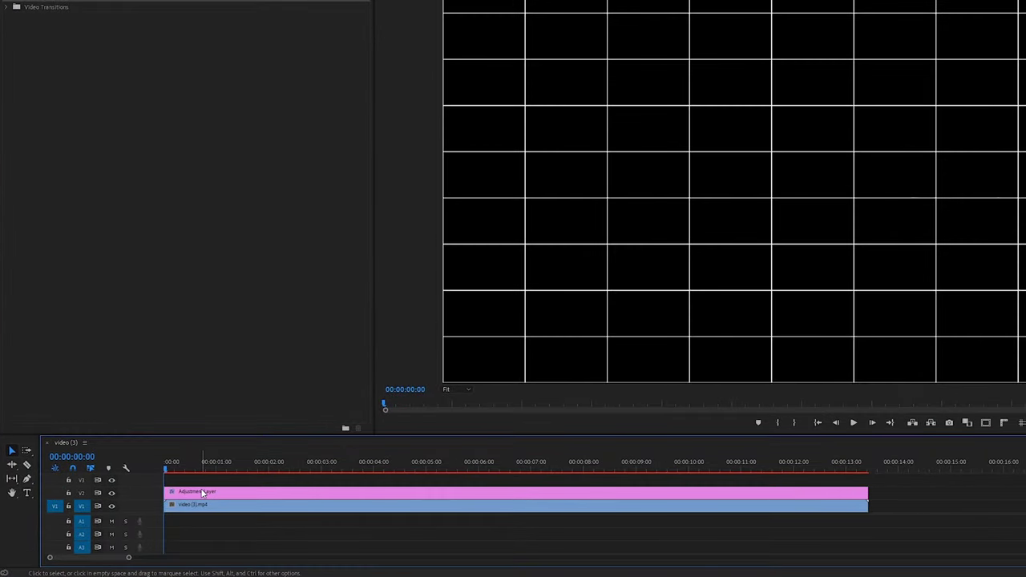
pyautogui.click(202, 493)
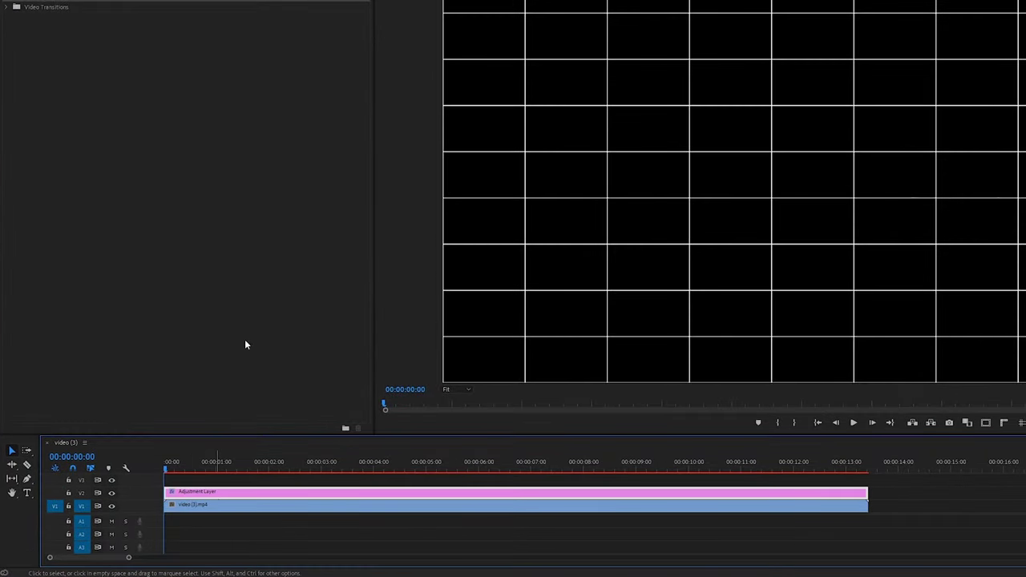
pyautogui.click(193, 53)
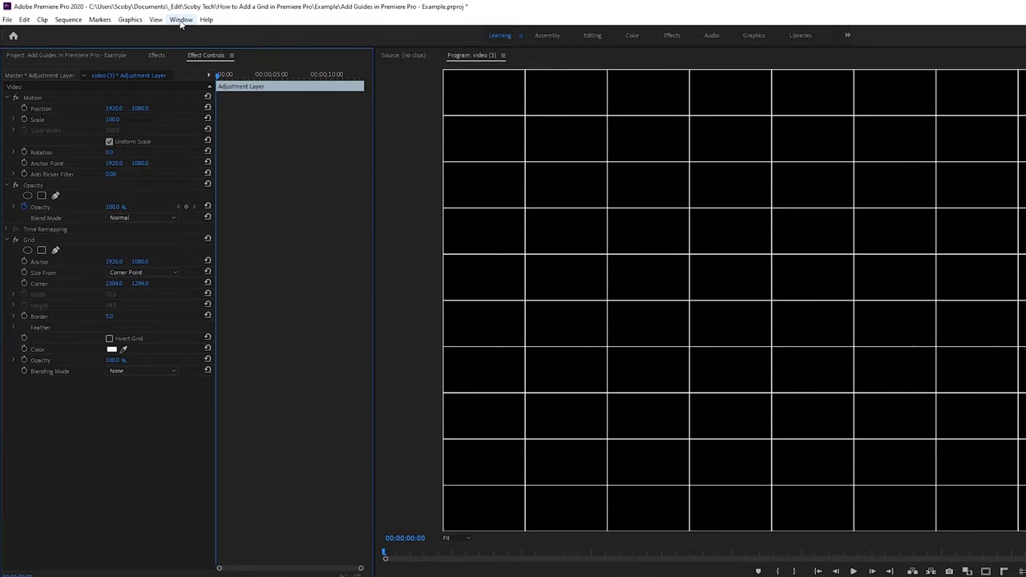
pyautogui.click(181, 20)
pyautogui.click(156, 452)
pyautogui.click(28, 241)
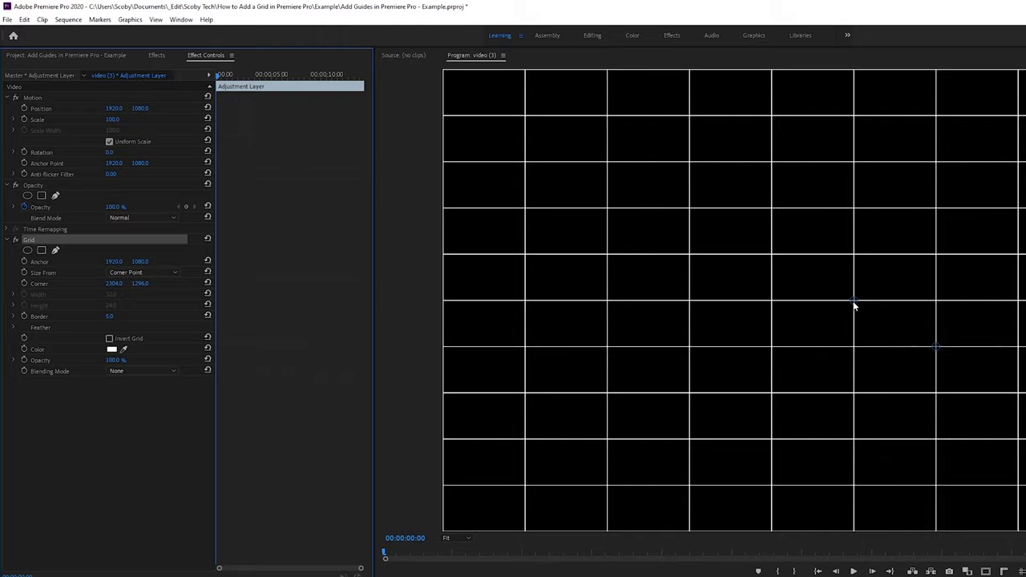
# Step: Switch Grid Size From to Width & Height Sliders, with cells 370 wide and 243 tall
pyautogui.click(126, 273)
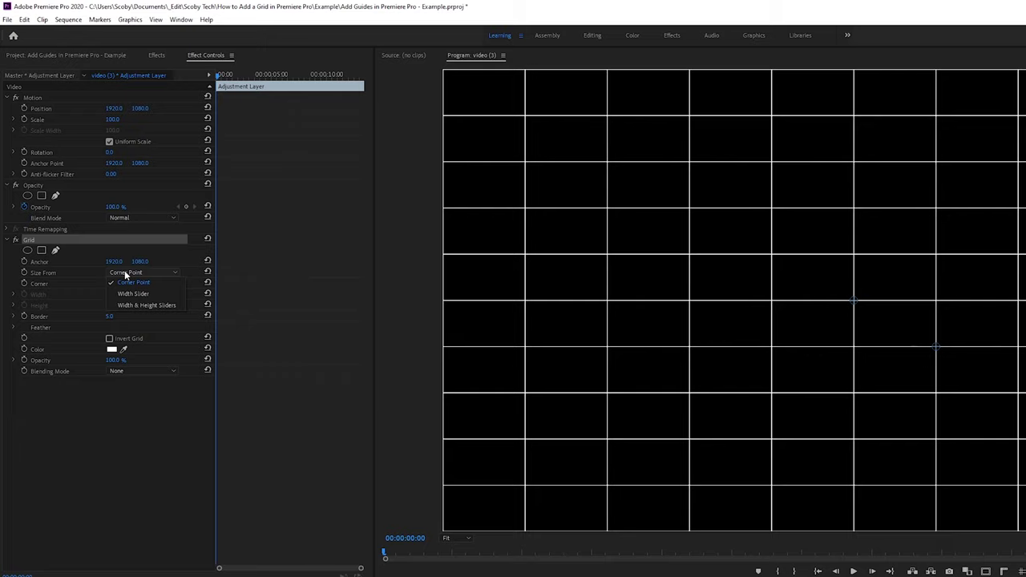
pyautogui.click(132, 272)
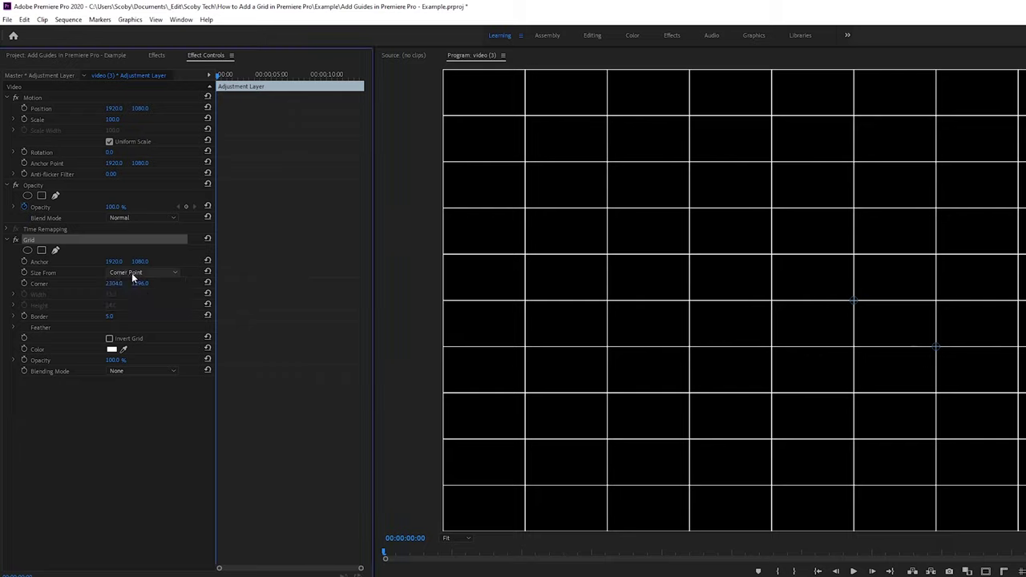
pyautogui.press('Down')
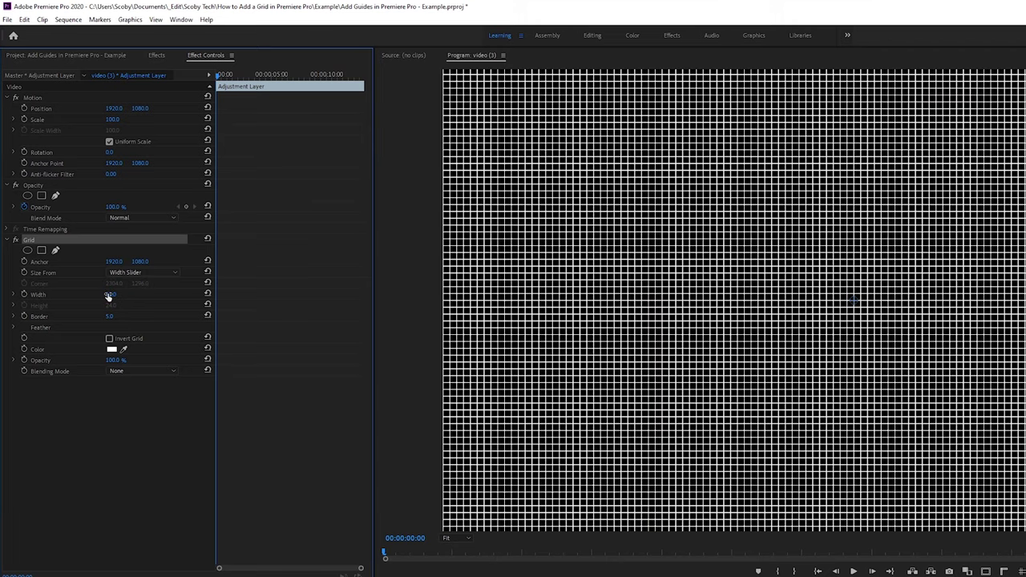
pyautogui.moveTo(110, 294); pyautogui.dragTo(118, 295)
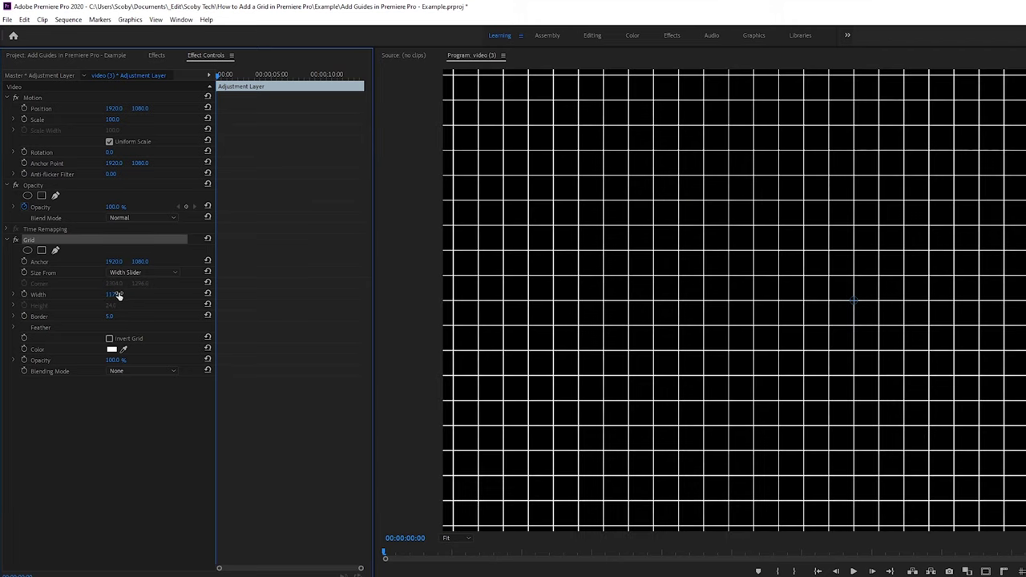
pyautogui.click(128, 273)
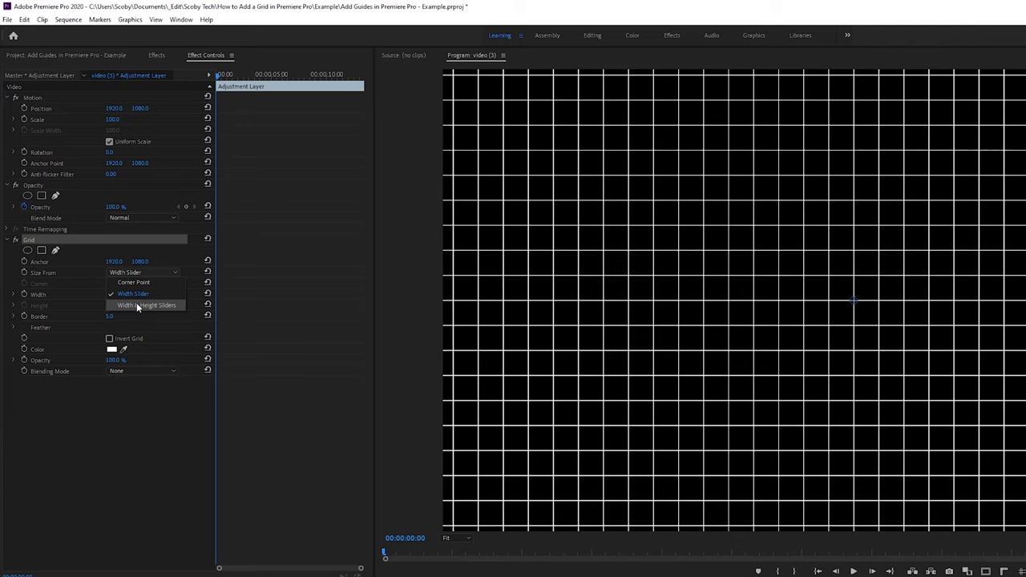
pyautogui.click(136, 302)
pyautogui.moveTo(103, 307)
pyautogui.mouseDown()
pyautogui.moveTo(116, 305)
pyautogui.moveTo(112, 296)
pyautogui.moveTo(119, 305)
pyautogui.mouseUp()
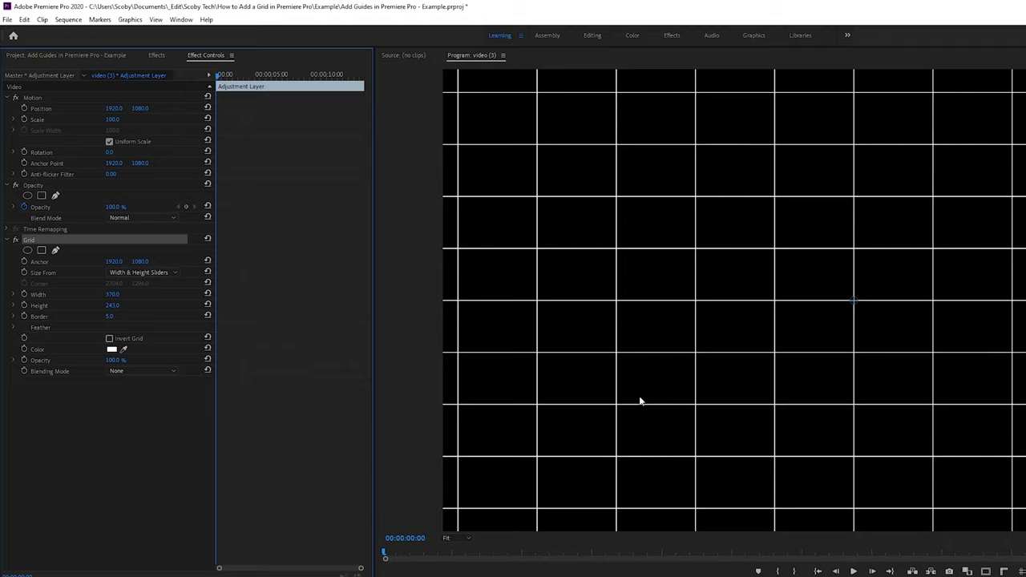
# Step: Set the Grid Border to 10
pyautogui.click(111, 317)
pyautogui.write('10')
pyautogui.press('Return')
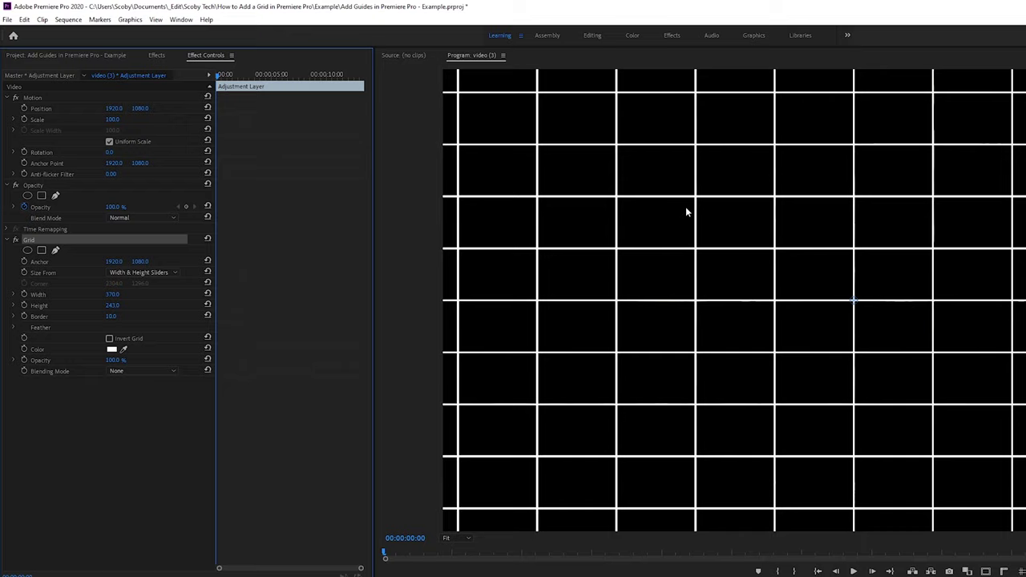
# Step: Try feathering the grid lines, then return the feather width to 0
pyautogui.click(13, 328)
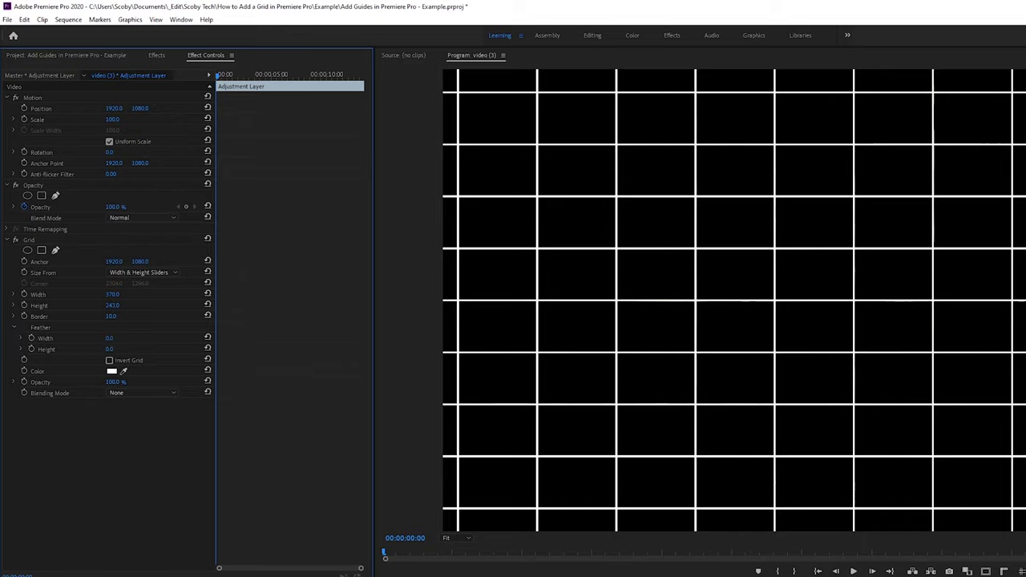
pyautogui.moveTo(120, 339); pyautogui.dragTo(156, 338)
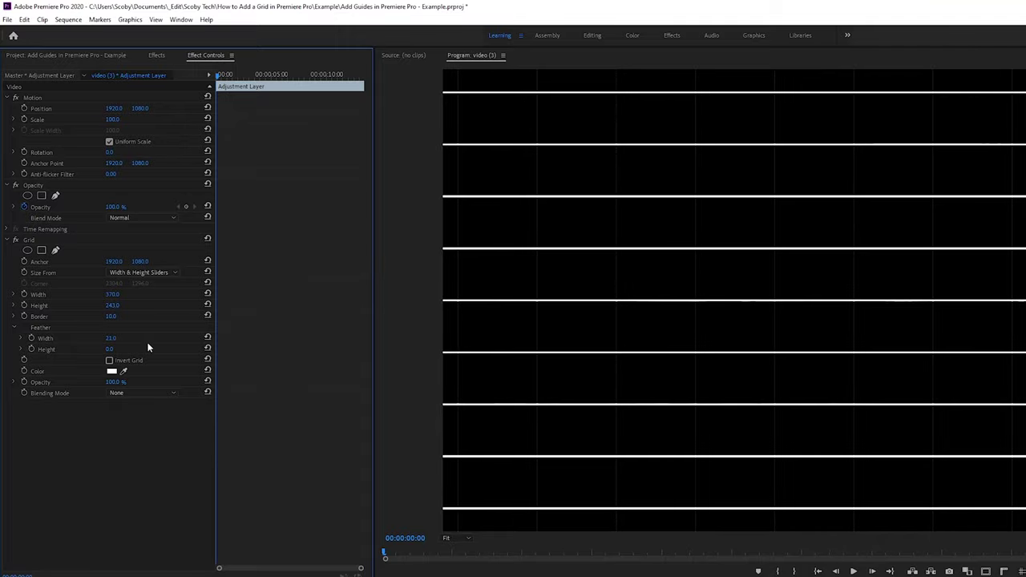
pyautogui.moveTo(147, 343); pyautogui.dragTo(115, 339)
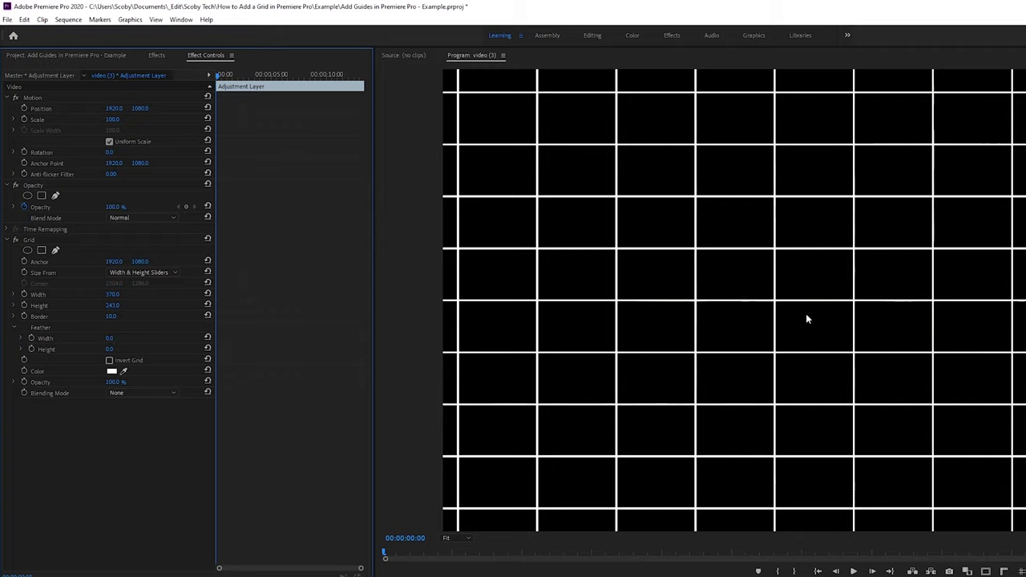
# Step: Toggle Invert Grid on and off twice to compare, leaving it off
pyautogui.click(110, 339)
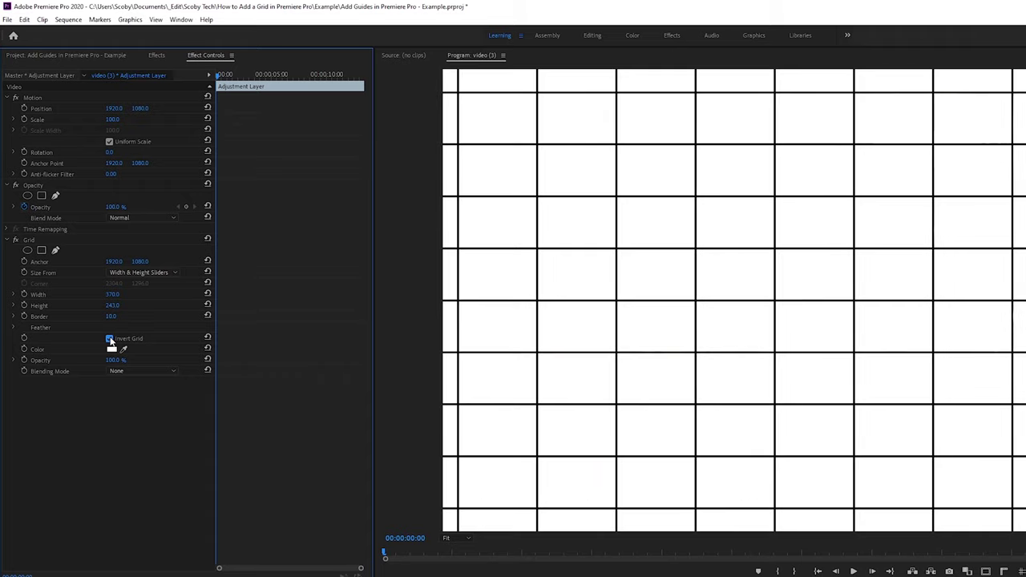
pyautogui.click(110, 339)
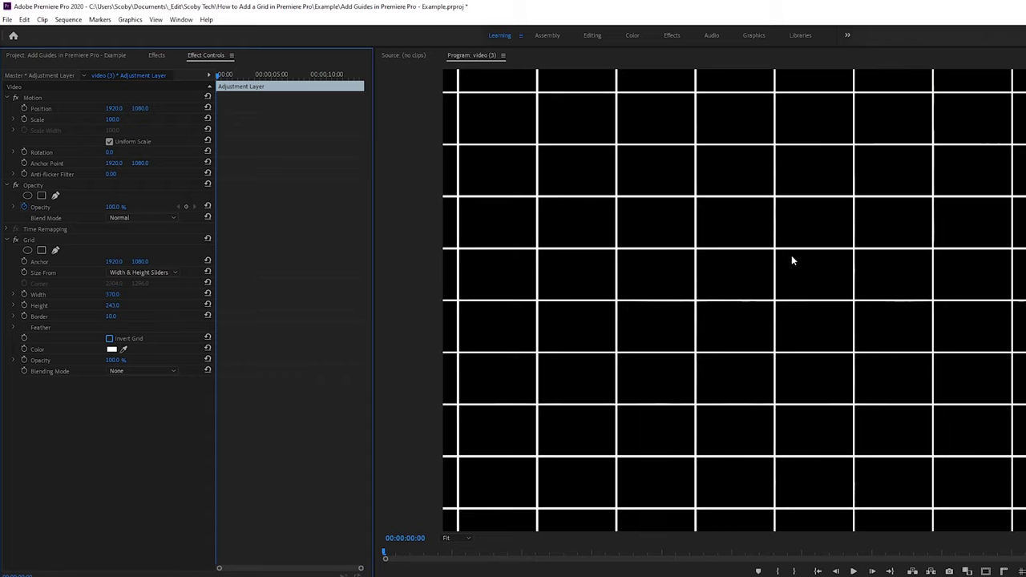
pyautogui.click(110, 339)
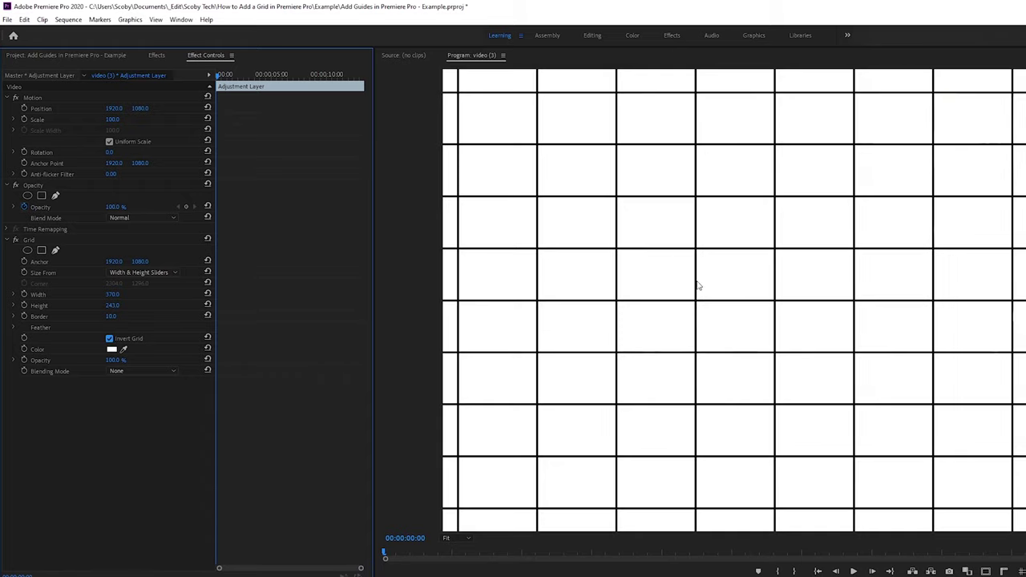
pyautogui.click(110, 339)
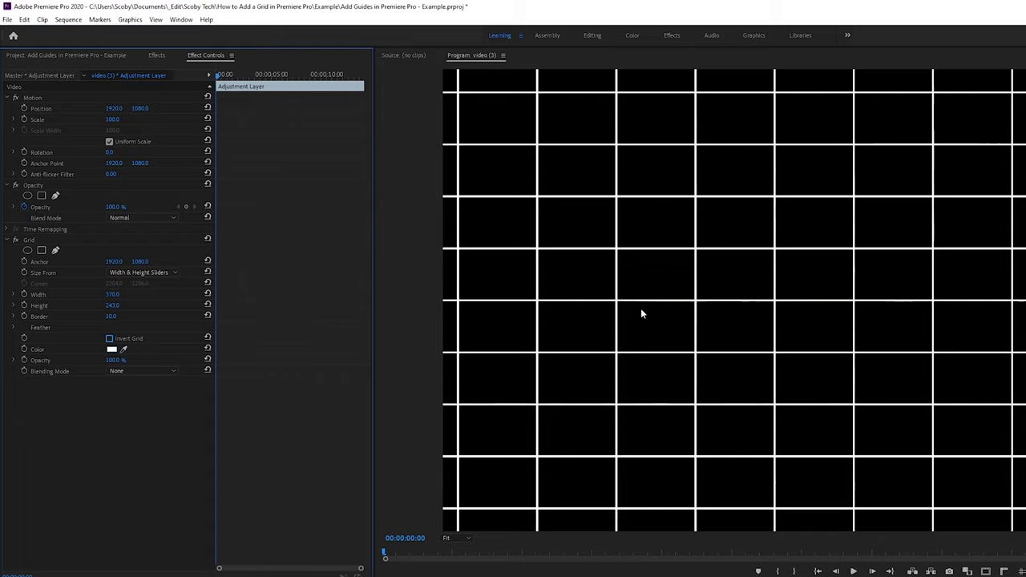
# Step: Change the Grid color to red in the Color Picker
pyautogui.click(112, 349)
pyautogui.moveTo(887, 407)
pyautogui.mouseDown()
pyautogui.moveTo(855, 393)
pyautogui.moveTo(872, 395)
pyautogui.mouseUp()
pyautogui.click(999, 295)
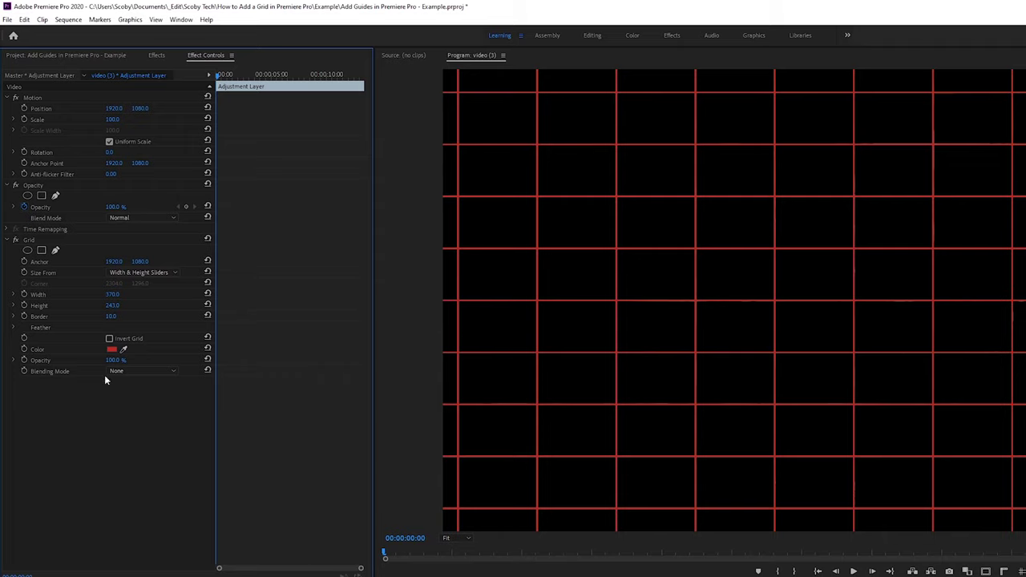
# Step: Set the Grid blending mode to Normal and play back, stopping near 00:00:05:08
pyautogui.click(138, 370)
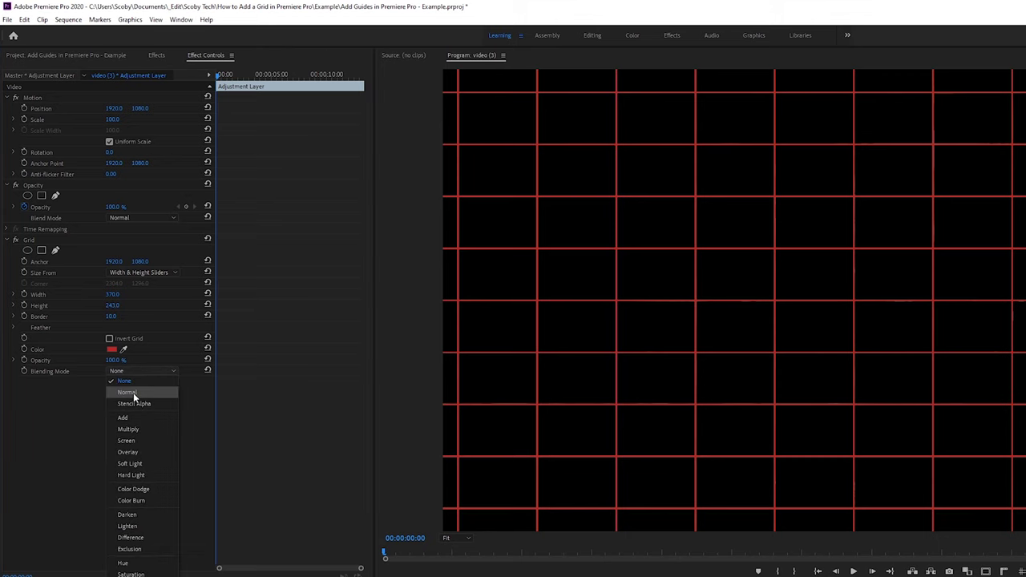
pyautogui.click(127, 392)
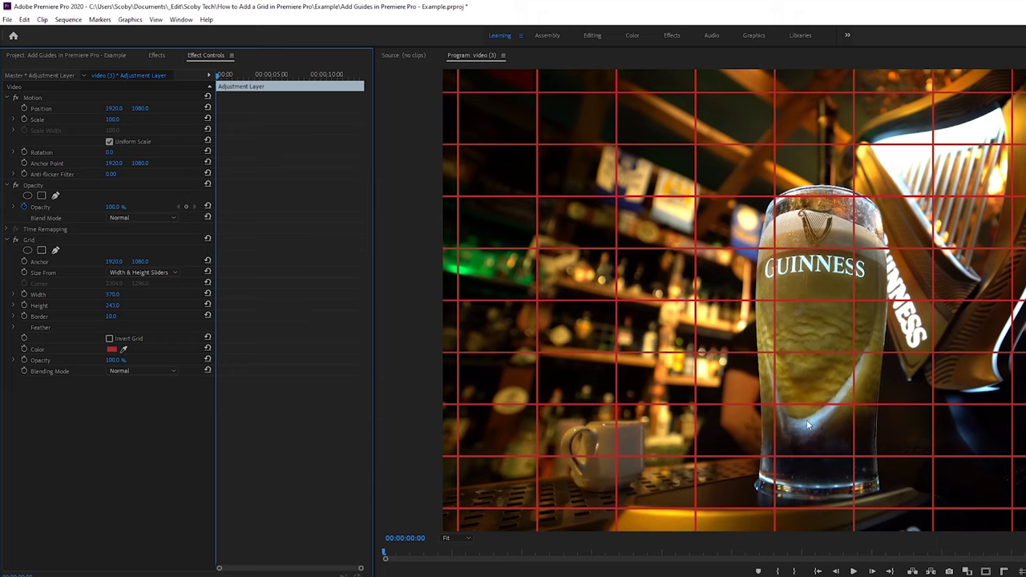
pyautogui.press('space')
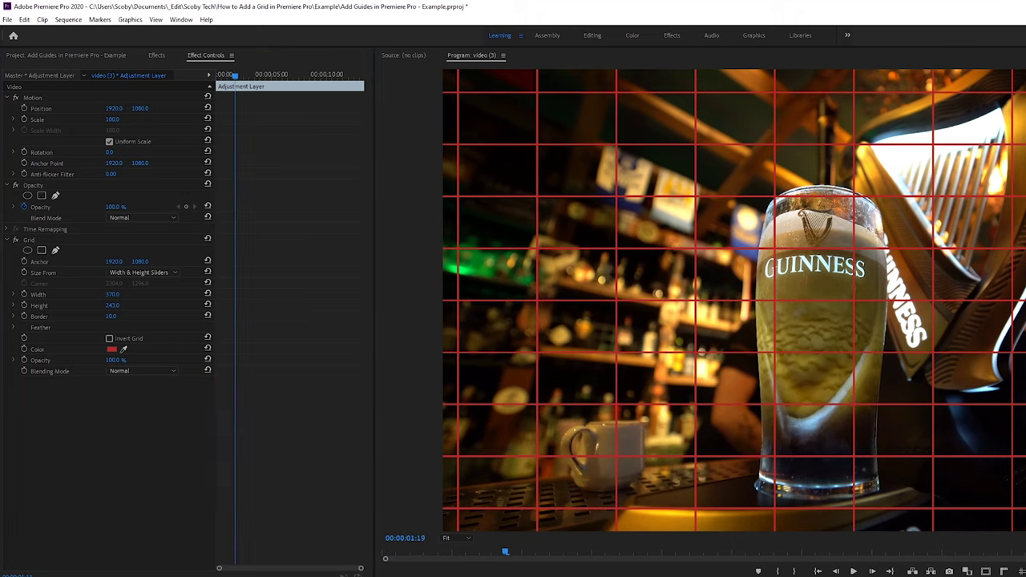
pyautogui.moveTo(725, 552); pyautogui.dragTo(753, 551)
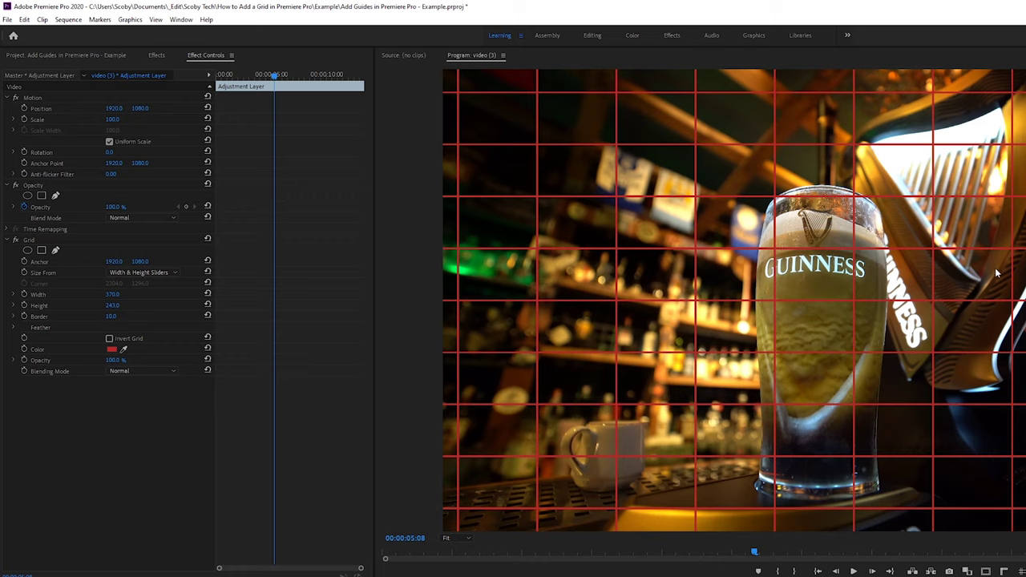
# Step: Set the Grid color swatch to white in the Color Picker
pyautogui.click(111, 350)
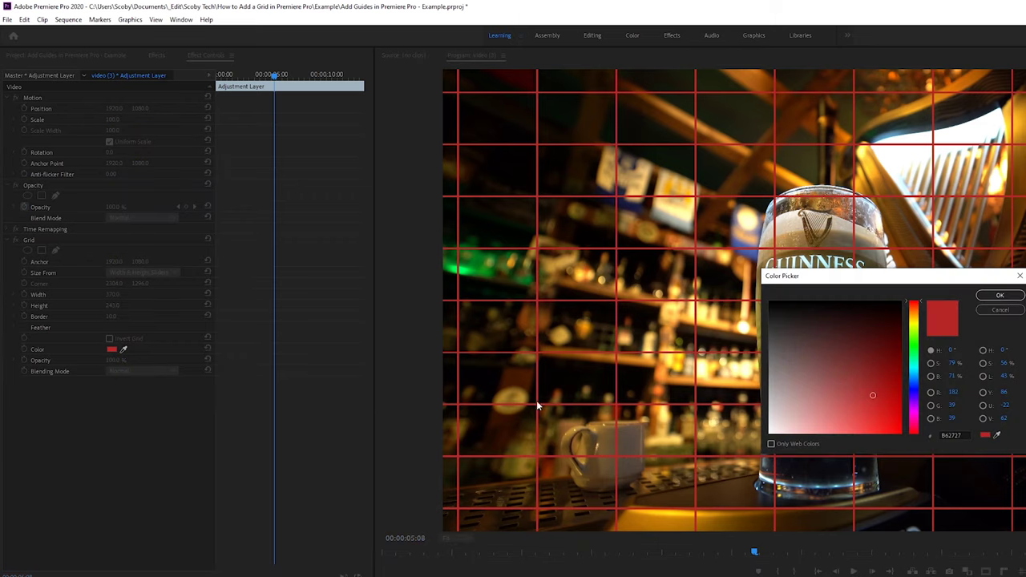
pyautogui.click(1000, 295)
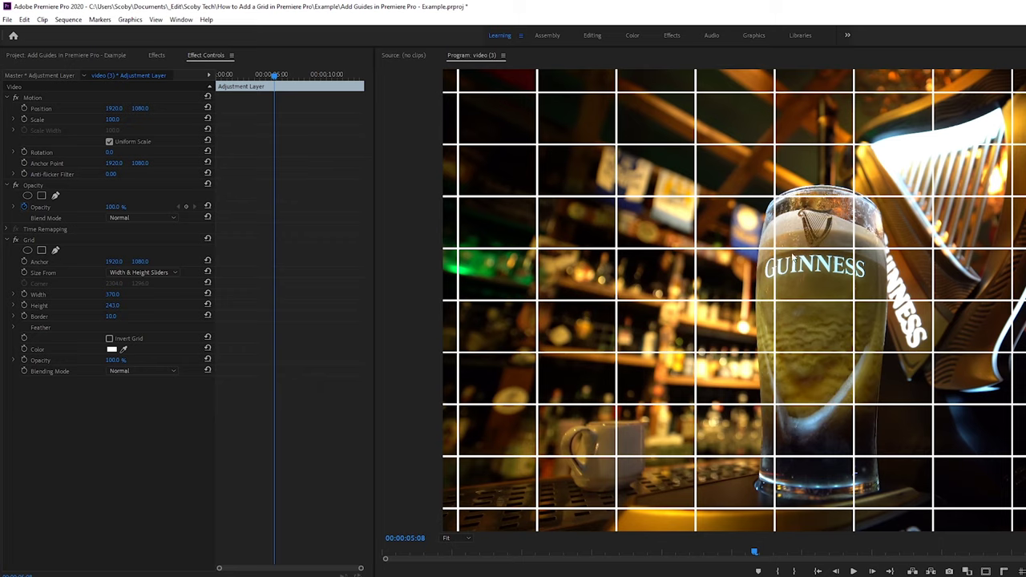
# Step: Raise the Grid Height, then enter exactly 370 to match the width
pyautogui.click(113, 307)
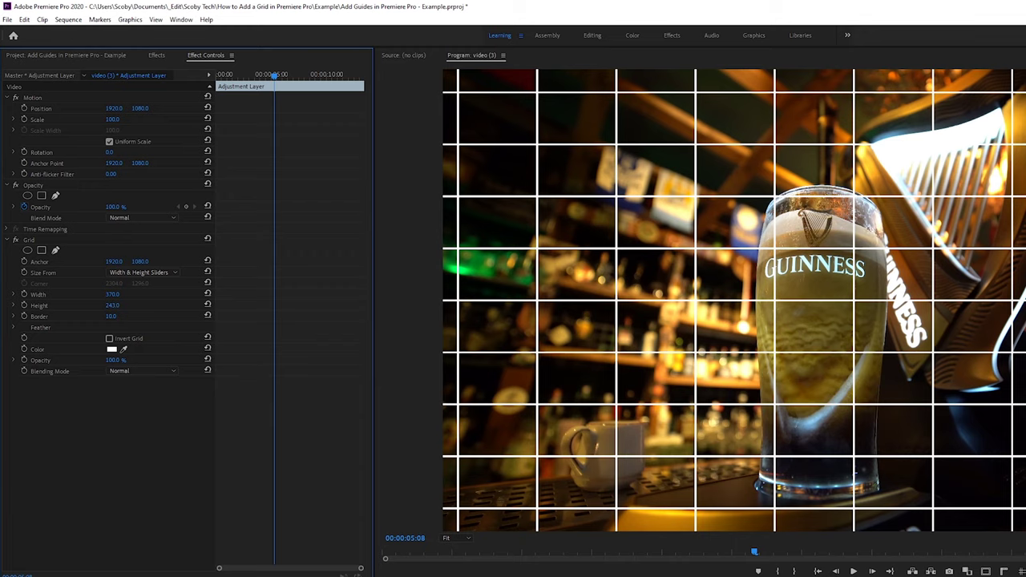
pyautogui.moveTo(113, 307)
pyautogui.mouseDown()
pyautogui.moveTo(144, 307)
pyautogui.moveTo(119, 306)
pyautogui.mouseUp()
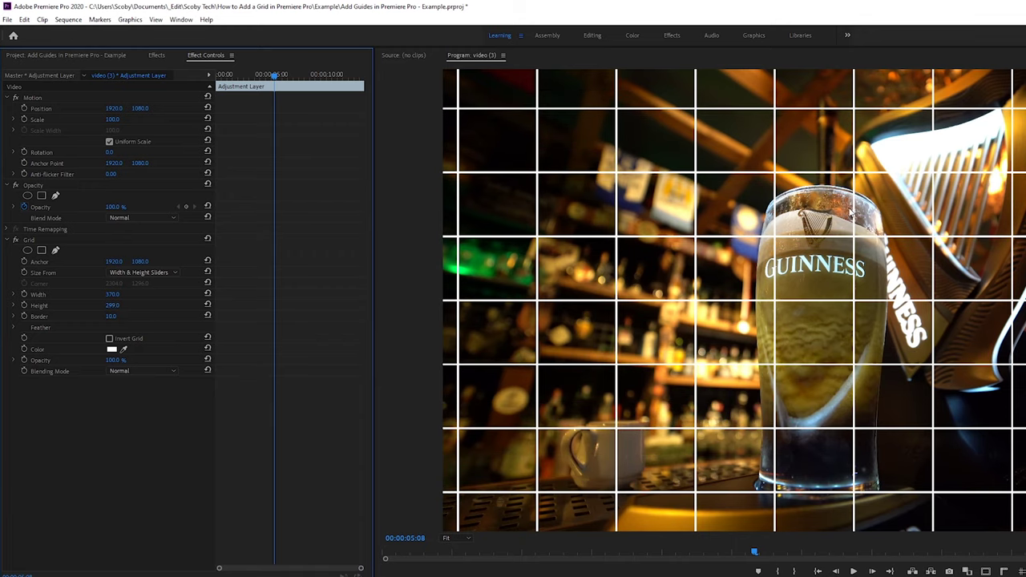
pyautogui.click(113, 305)
pyautogui.write('370')
pyautogui.press('Return')
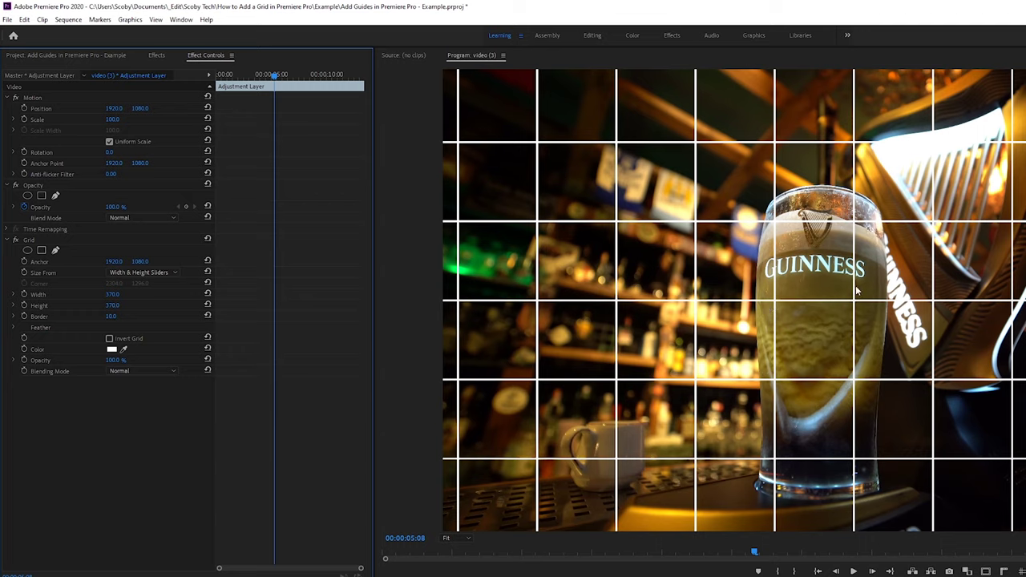
# Step: Set the Grid effect's Anchor to X 0 and Y 0
pyautogui.click(119, 265)
pyautogui.write('0')
pyautogui.press('Tab')
pyautogui.write('0')
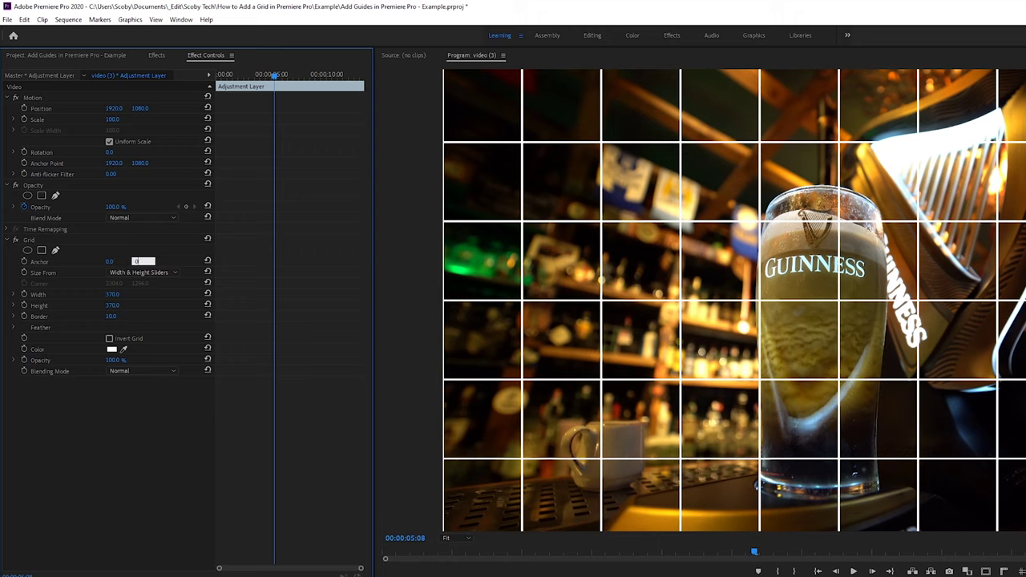
pyautogui.press('Return')
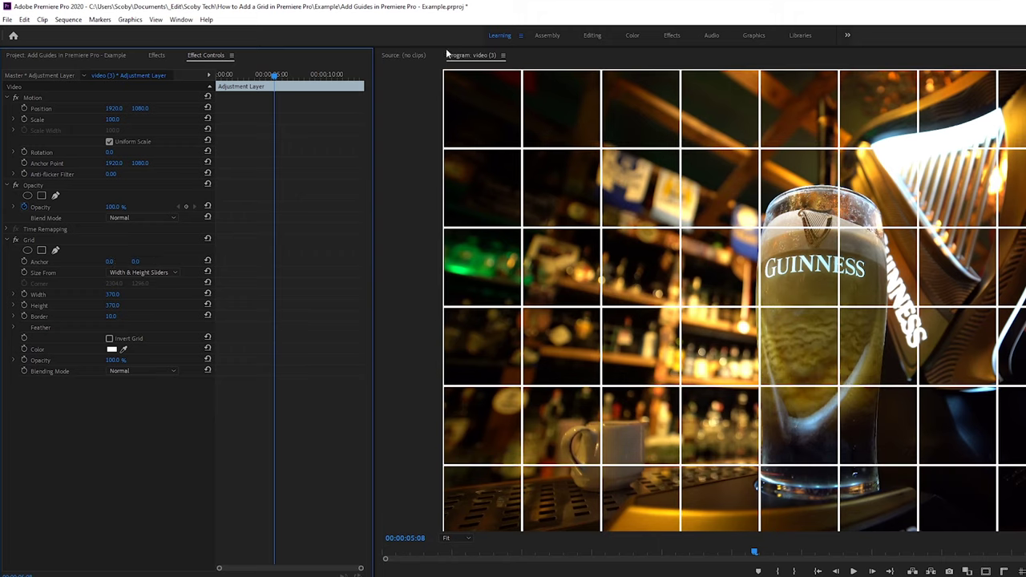